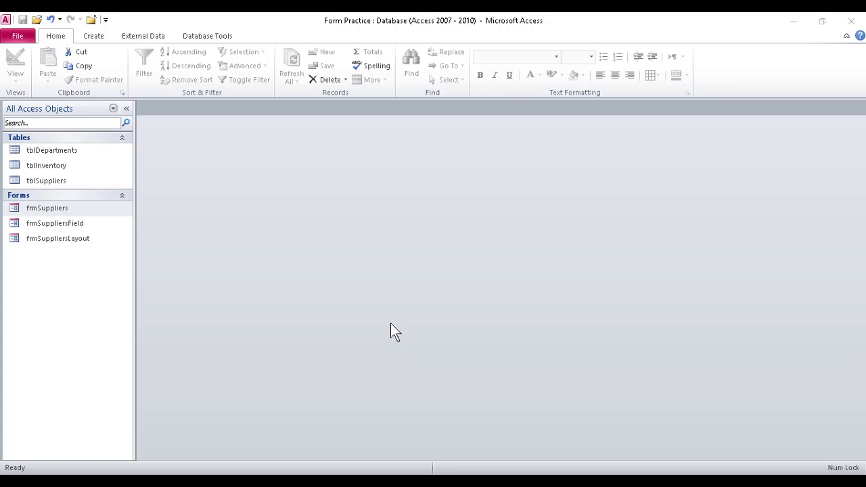
- Open the frmSuppliers form, step through its fields to check the tab order, and close the form
double_click(80, 208)
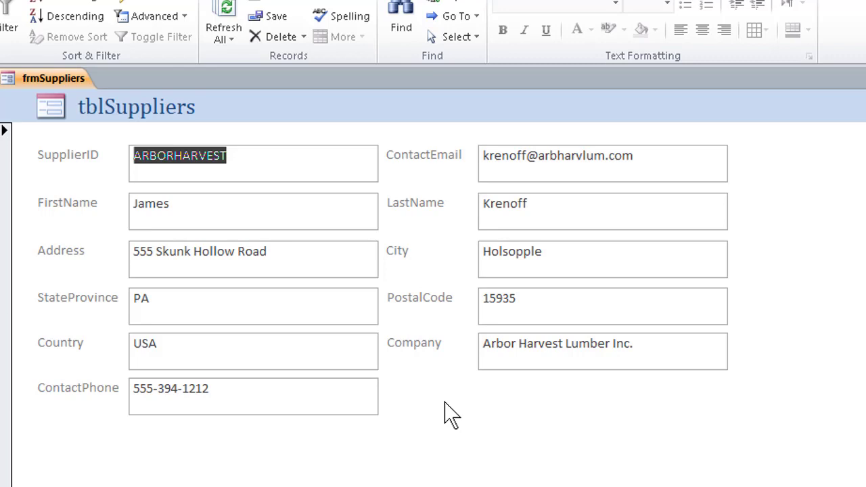
key(Tab)
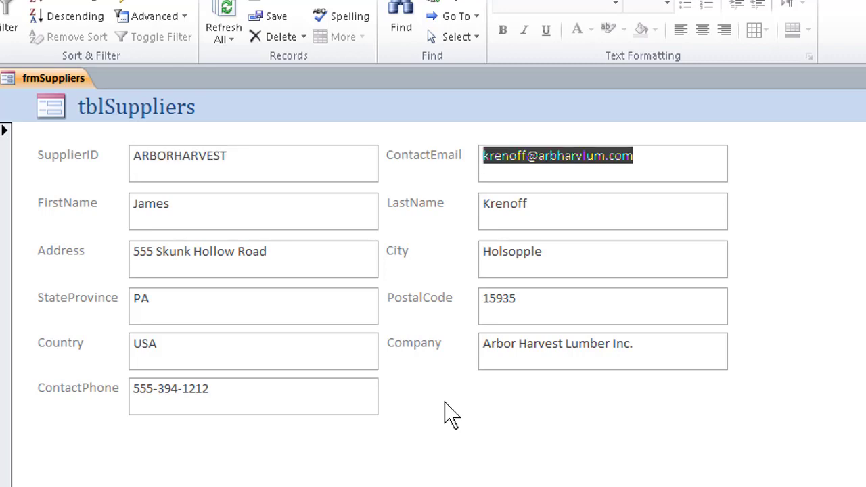
key(Tab)
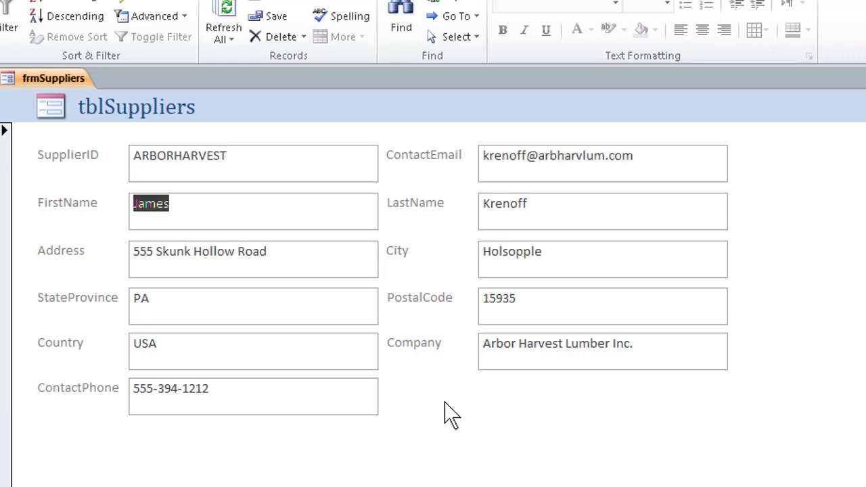
key(Tab)
key(Tab)
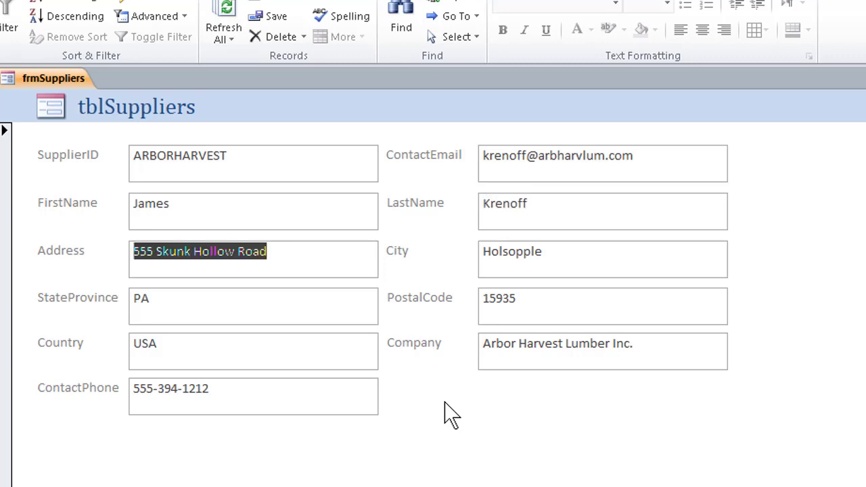
key(Tab)
key(Tab)
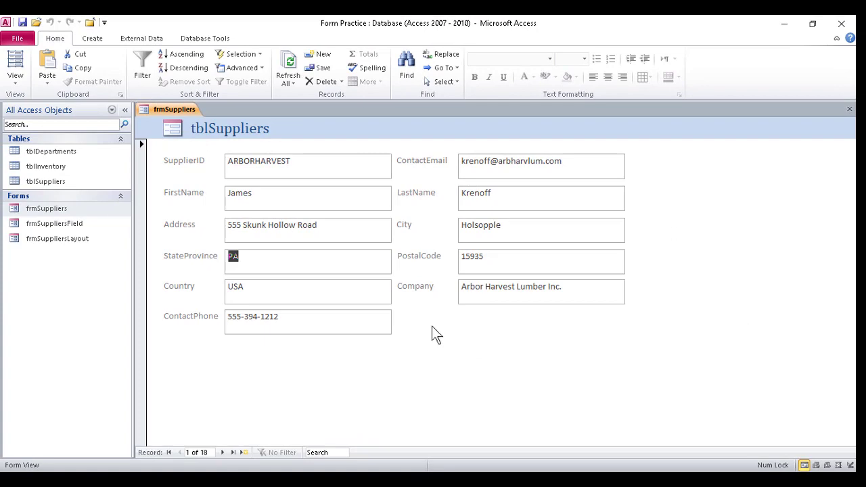
click(850, 109)
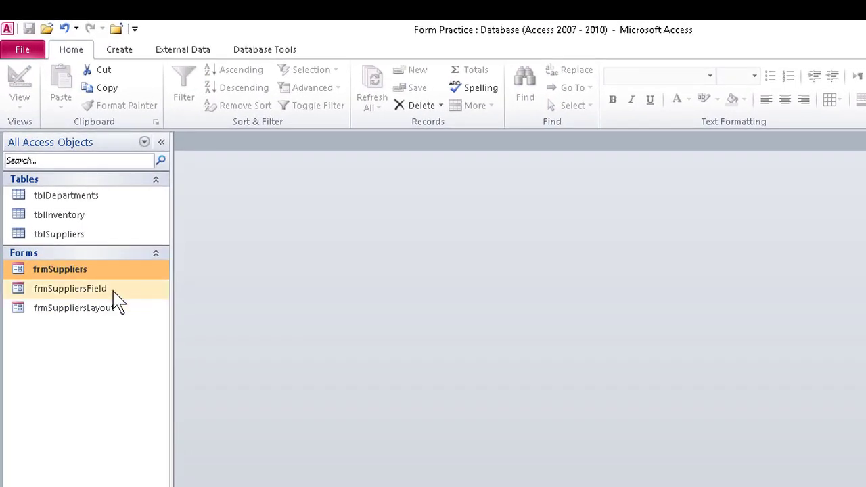
- Open the frmSuppliersField form and step through its fields from SupplierID to City to check the tab order
double_click(114, 294)
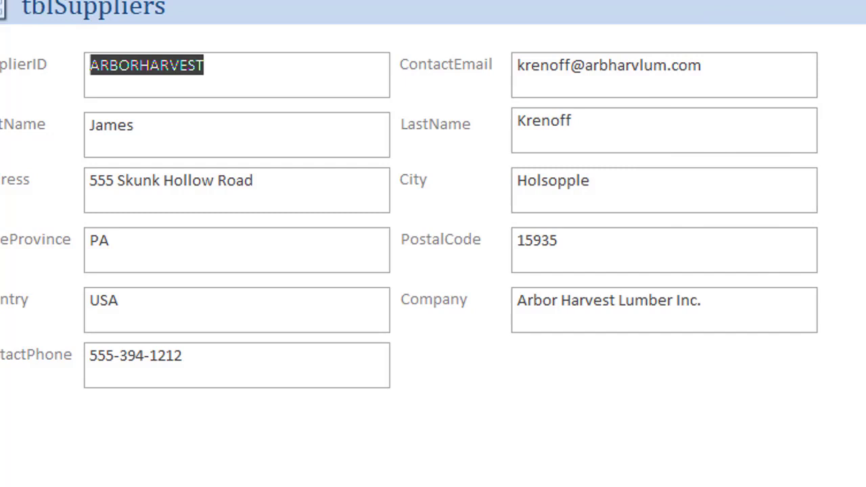
key(Tab)
key(Tab)
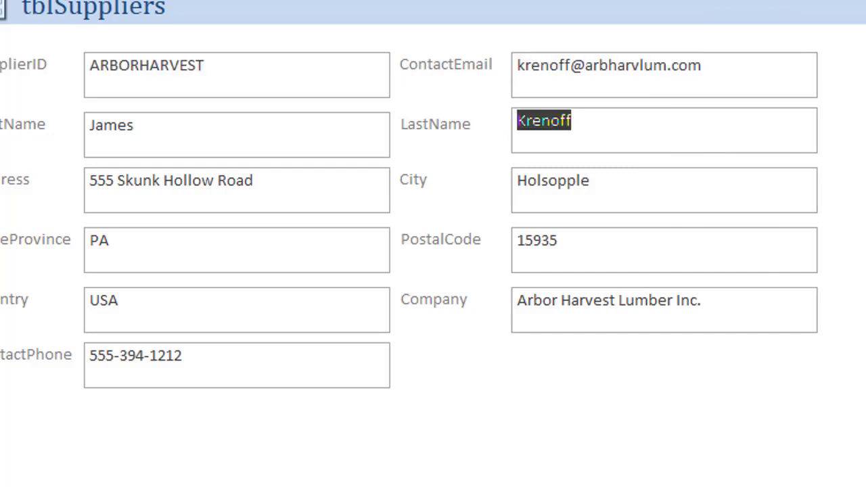
key(Tab)
key(Tab)
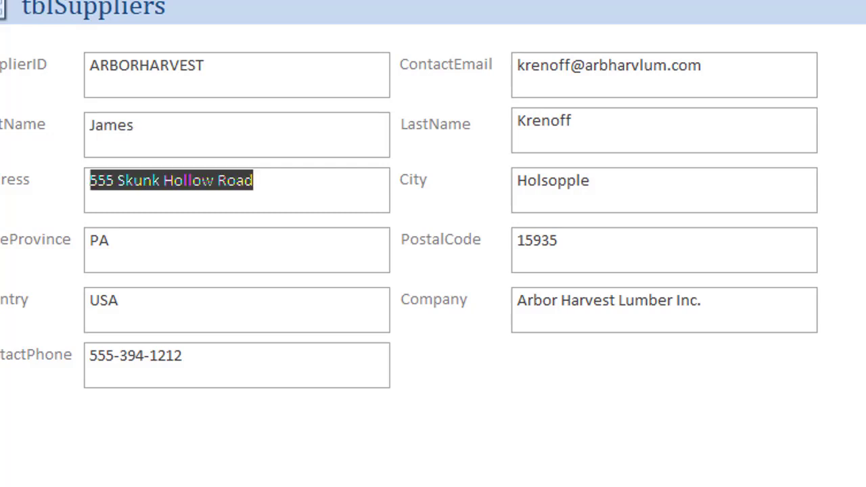
key(Tab)
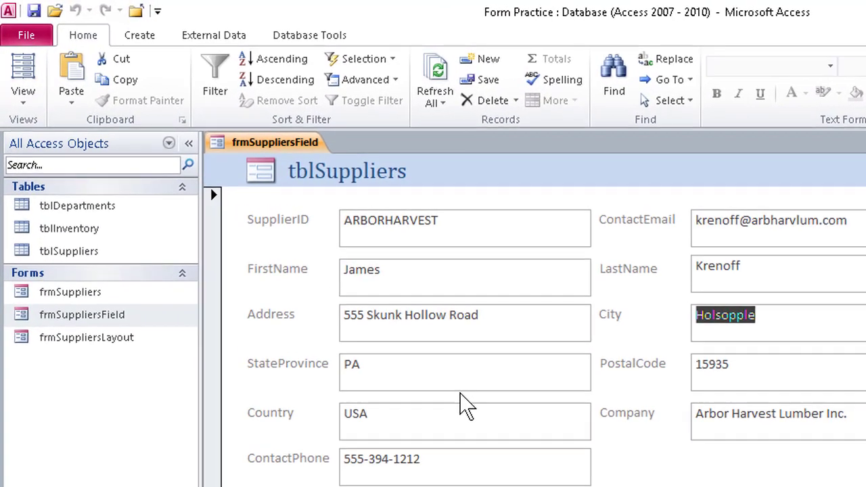
- Switch frmSuppliersField to Design View and review the Detail section's custom tab order, selecting the LastName row without changing the order
click(24, 108)
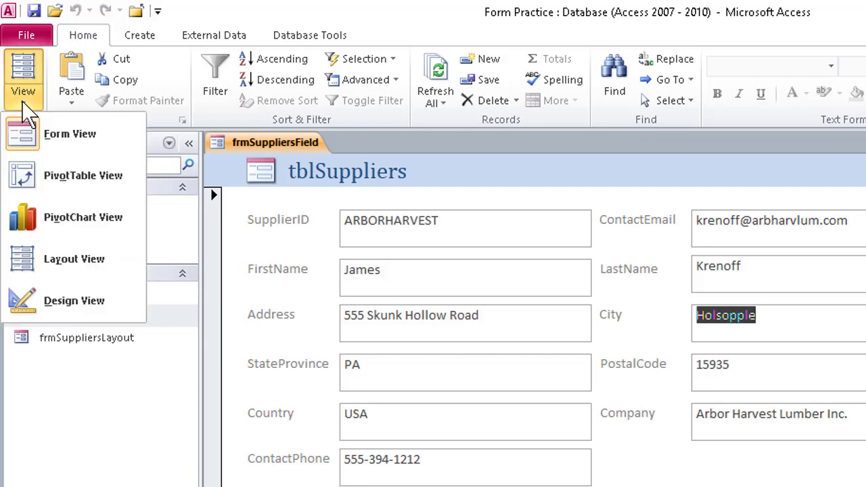
click(75, 305)
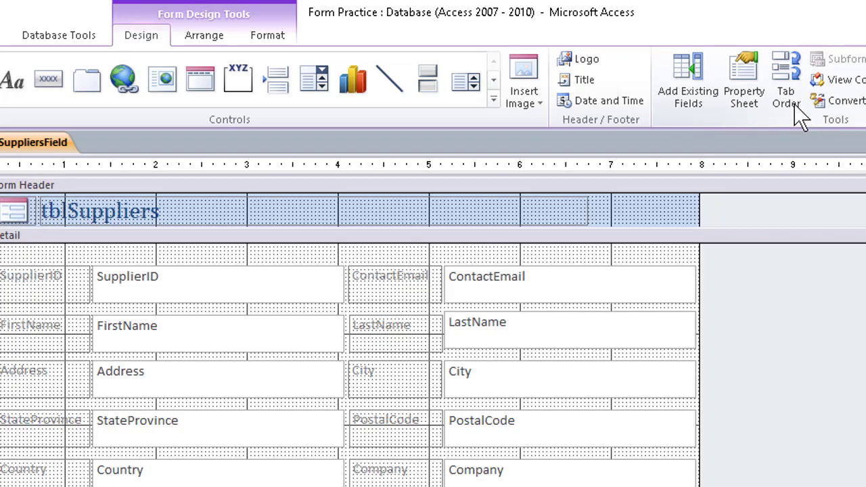
click(793, 75)
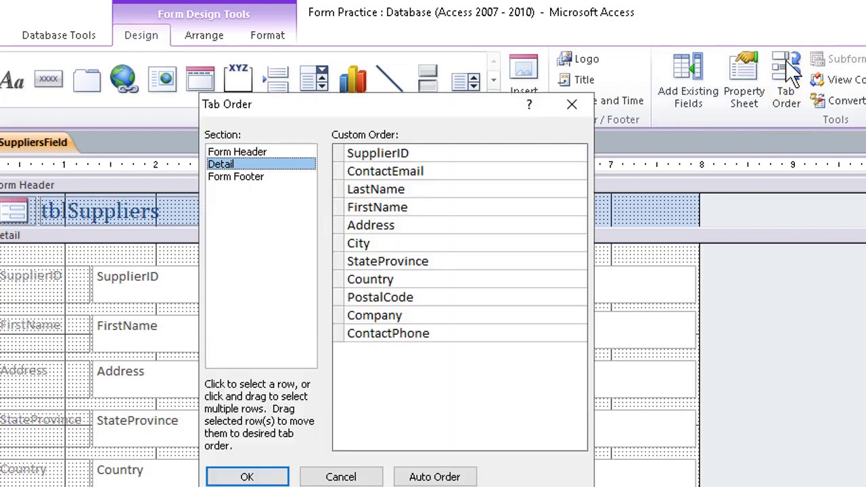
drag(461, 103, 708, 126)
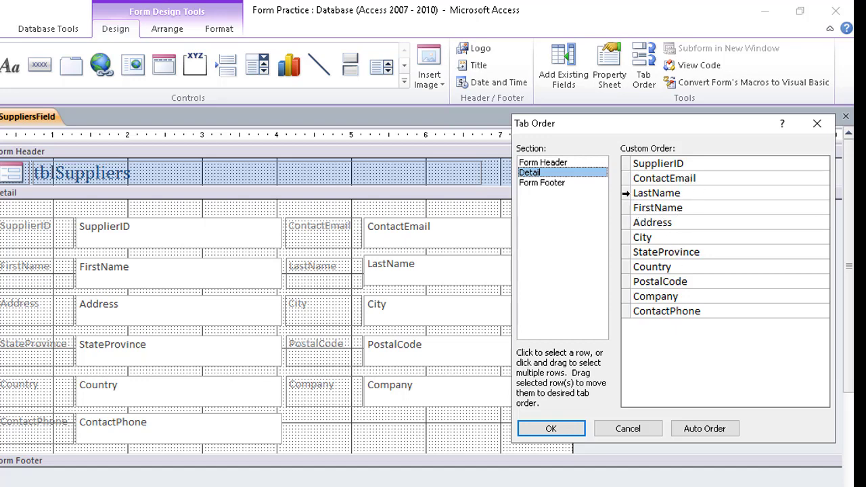
click(626, 192)
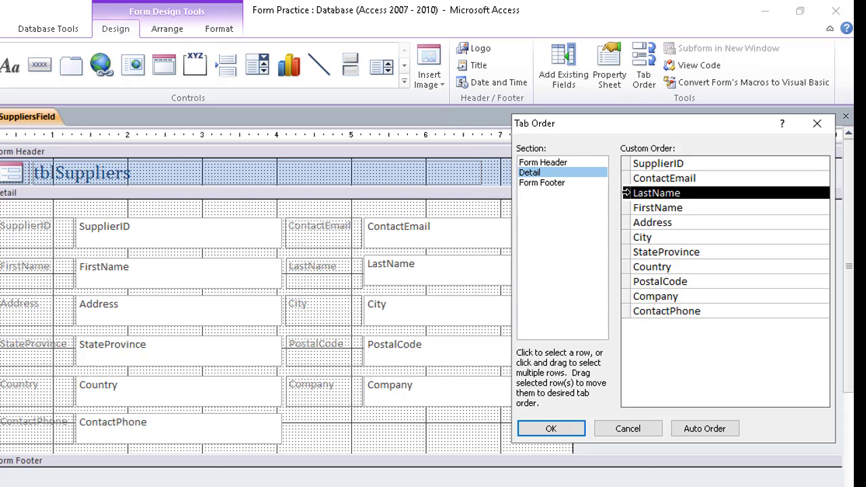
mouse_move(627, 193)
mouse_down()
mouse_move(630, 233)
mouse_move(627, 194)
mouse_up()
click(628, 430)
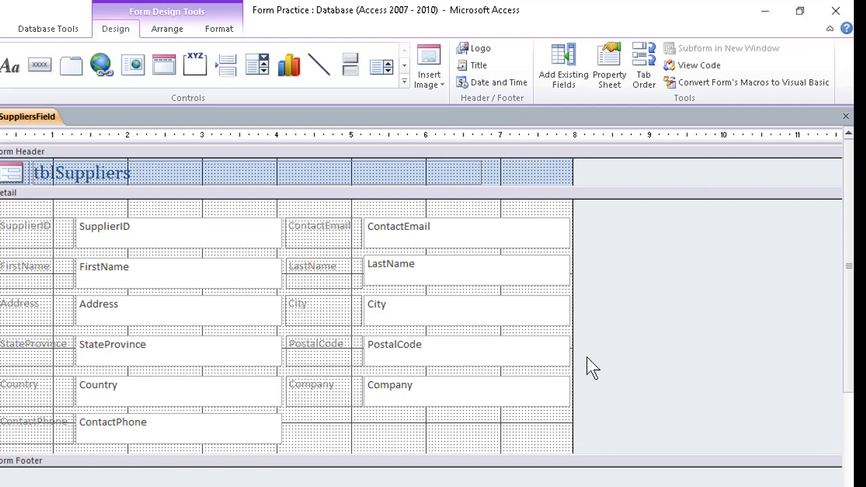
- Move the LastName text box down slightly, independently of its label, to line up with the FirstName row
click(419, 268)
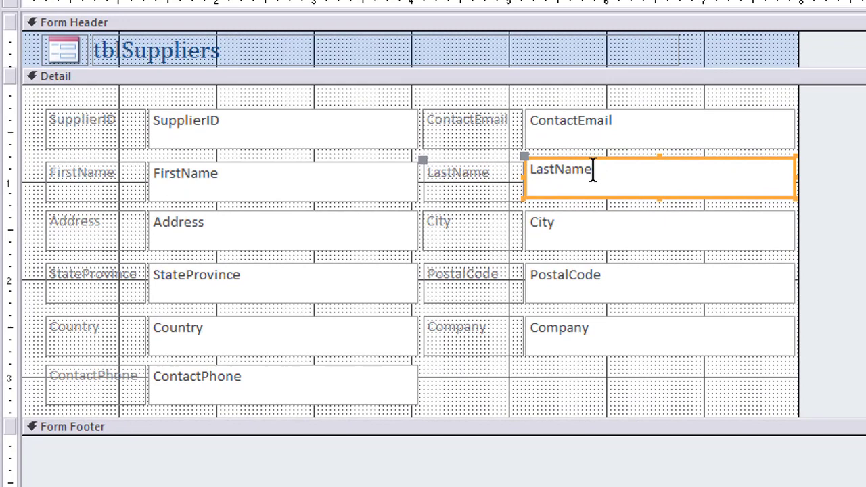
click(525, 157)
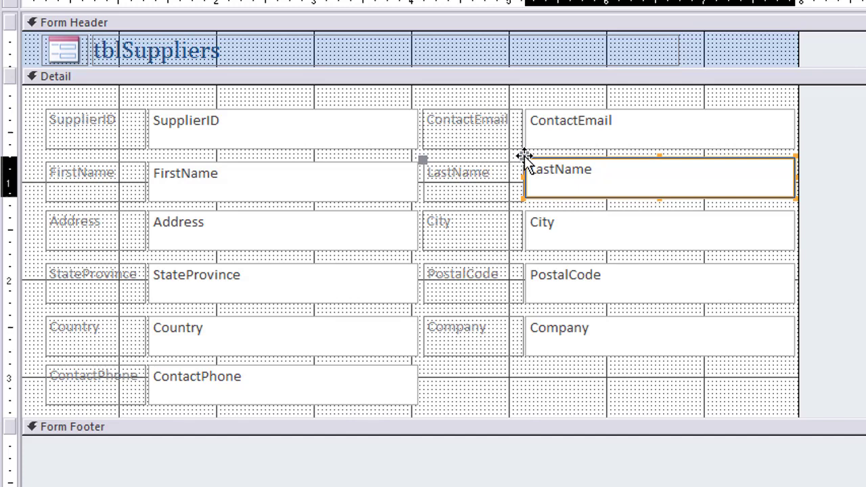
drag(525, 155, 524, 160)
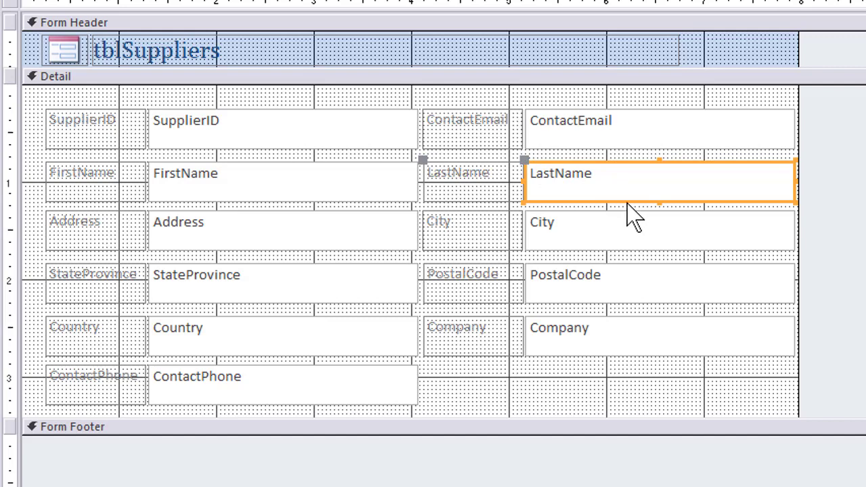
- Select the FirstName and LastName text boxes with their labels and align them all to the top
shift+click(460, 191)
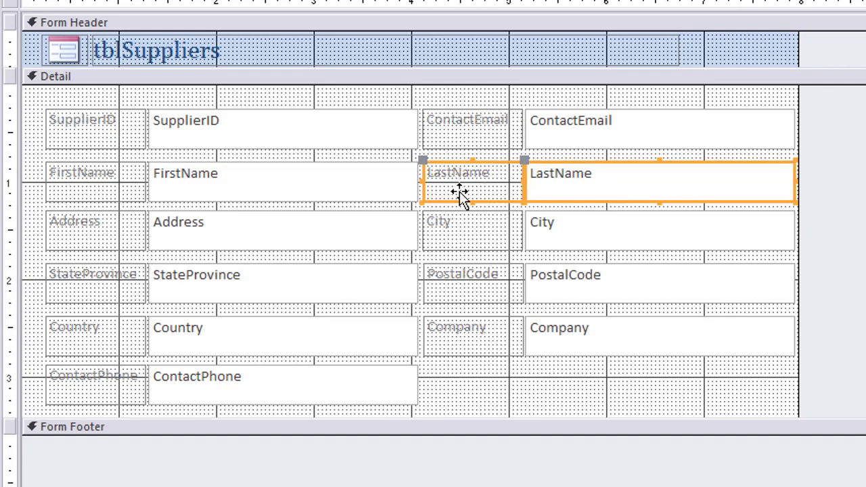
shift+click(338, 196)
shift+click(119, 187)
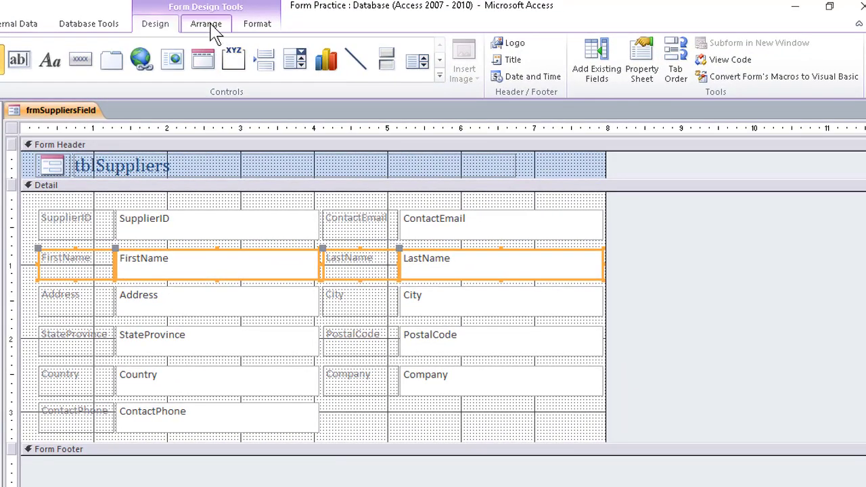
click(207, 24)
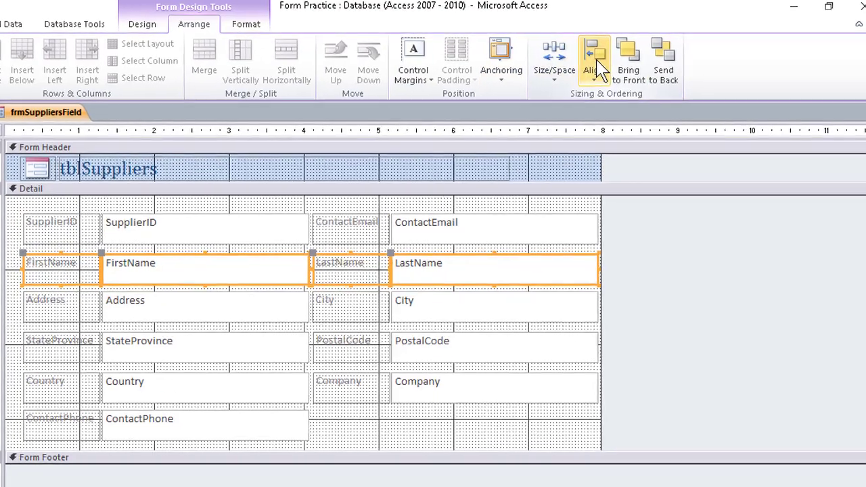
click(600, 64)
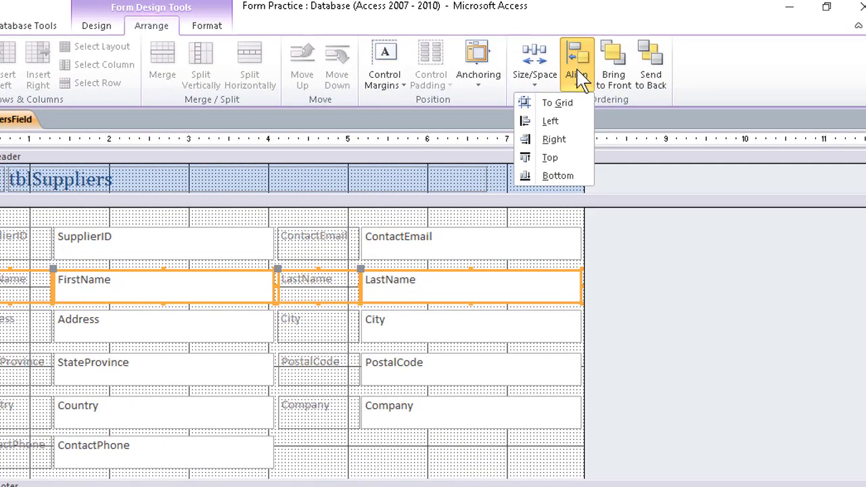
click(564, 160)
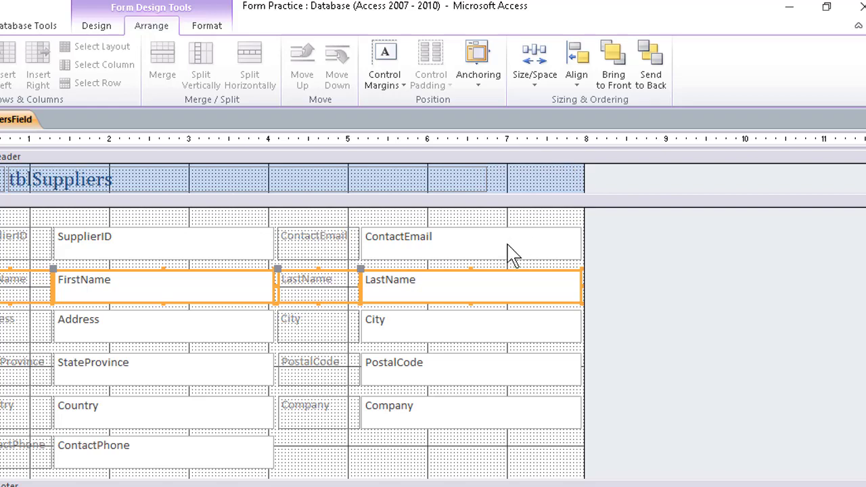
right_click(419, 289)
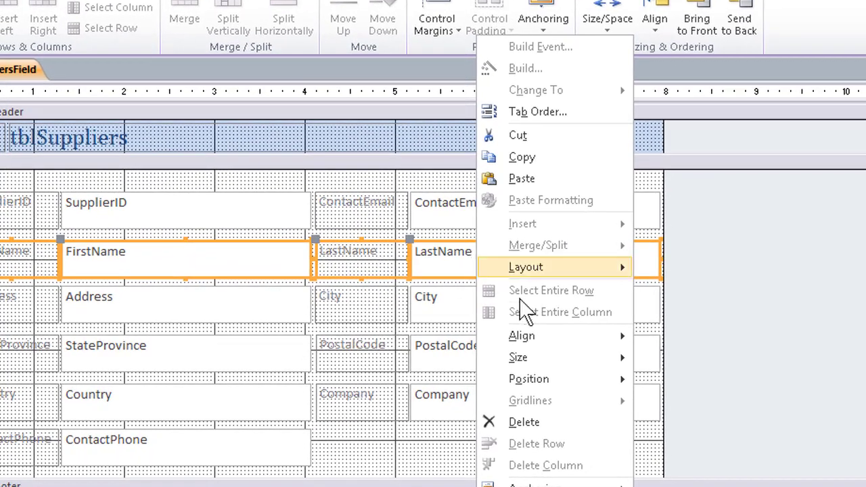
mouse_move(554, 345)
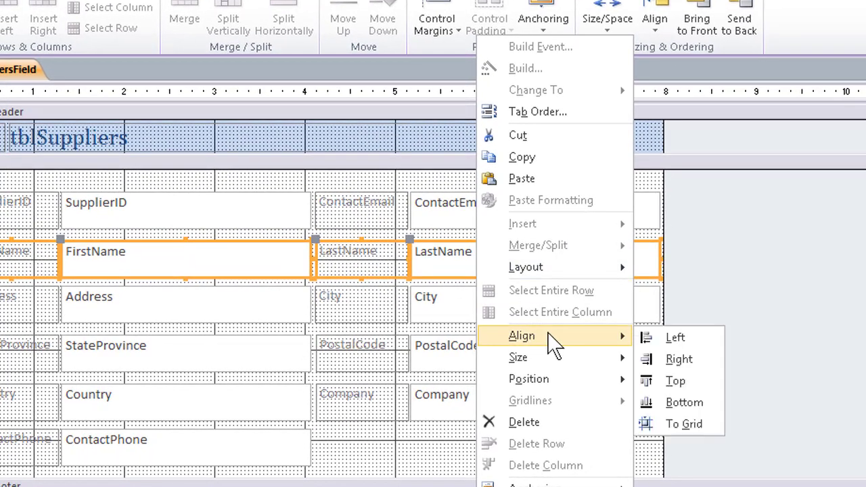
click(677, 383)
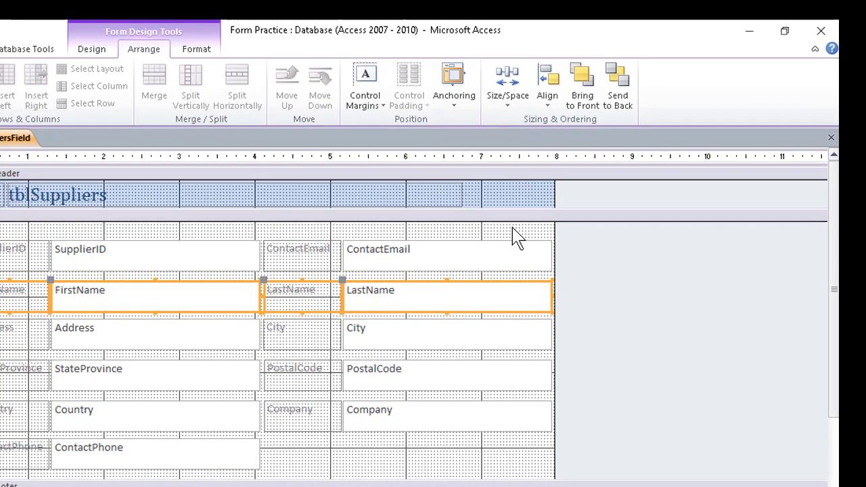
click(610, 180)
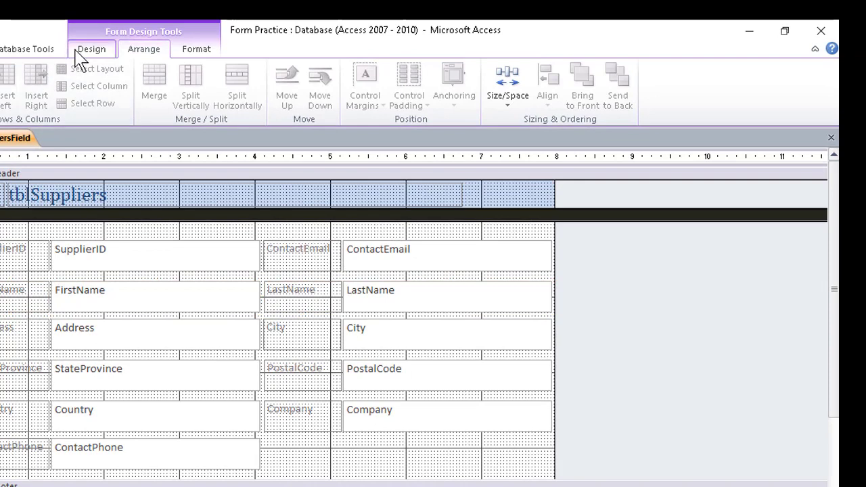
- Apply Auto Order to the tab order of the form's Detail section and accept it
click(91, 51)
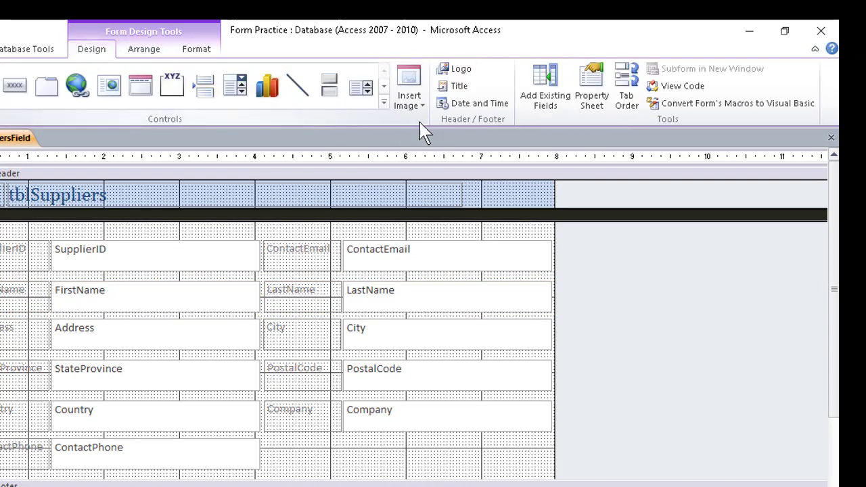
click(629, 97)
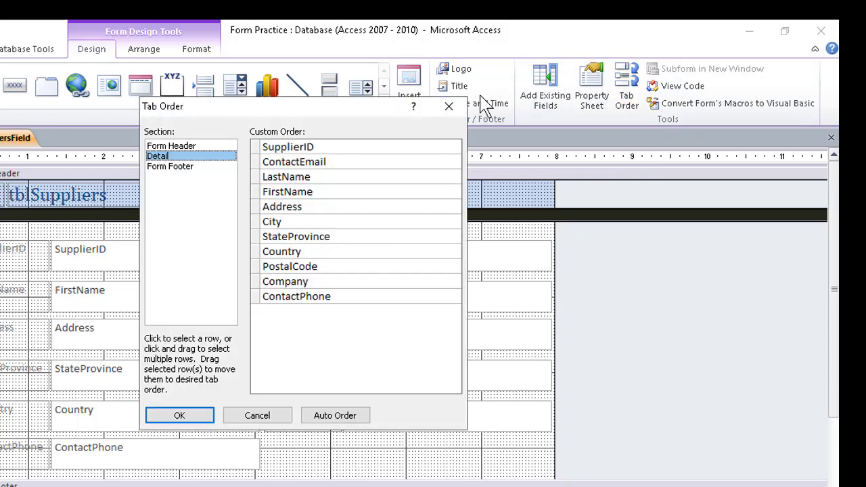
drag(338, 108, 685, 149)
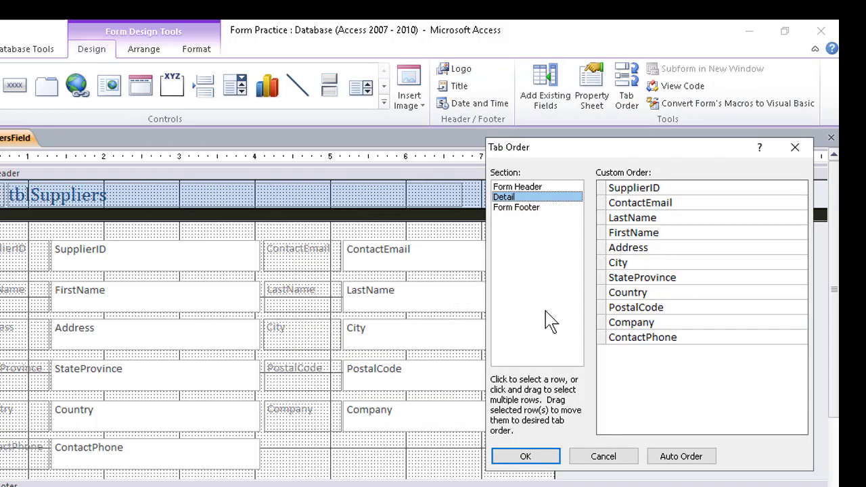
click(679, 461)
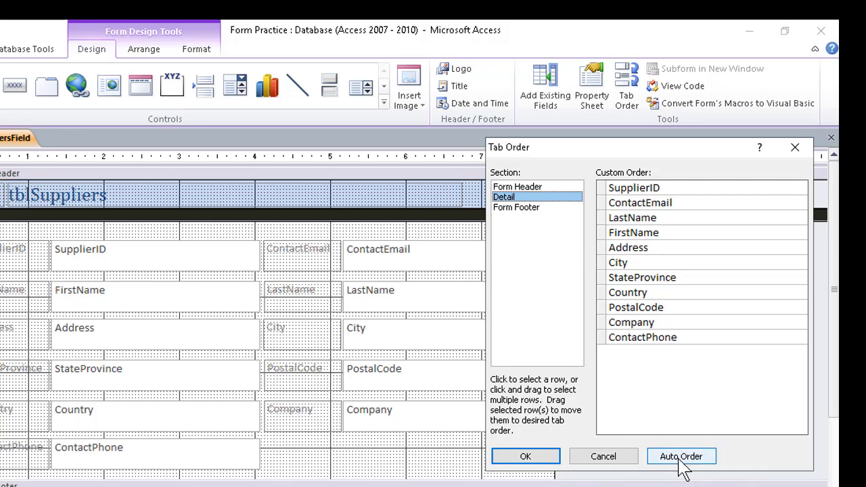
click(679, 457)
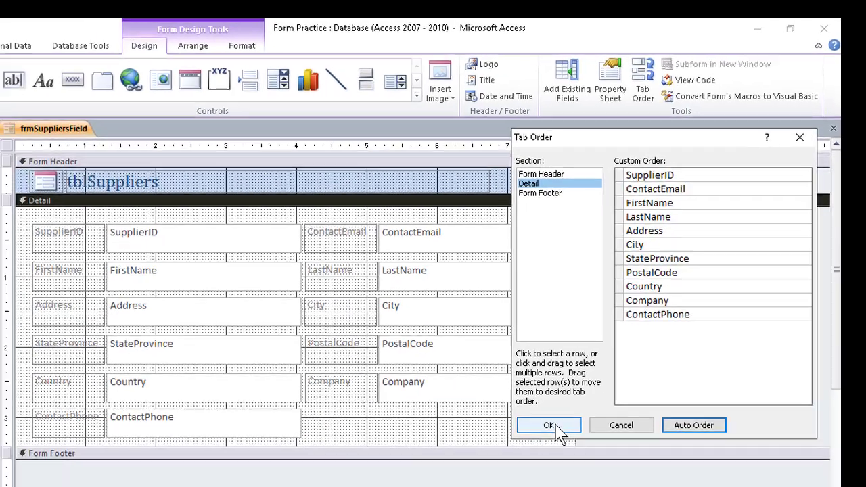
click(556, 457)
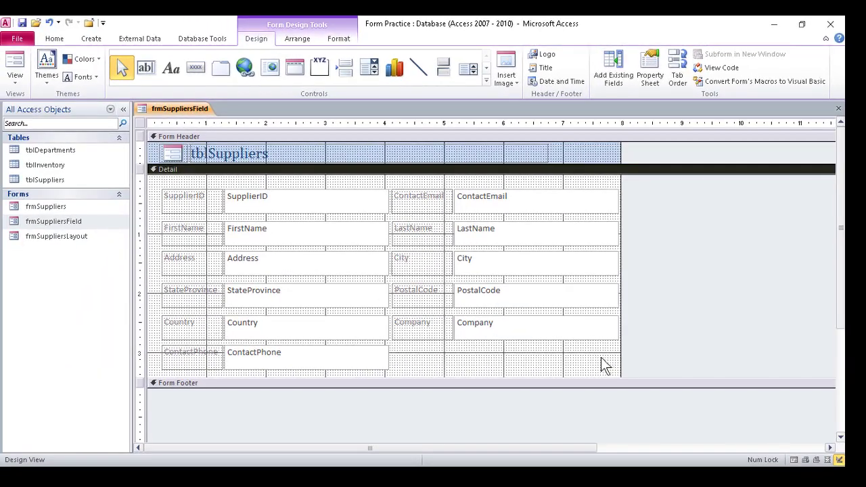
- Test the tab order of frmSuppliersField in Form View by moving through the fields from SupplierID to Company, and close the form
click(15, 64)
key(Tab)
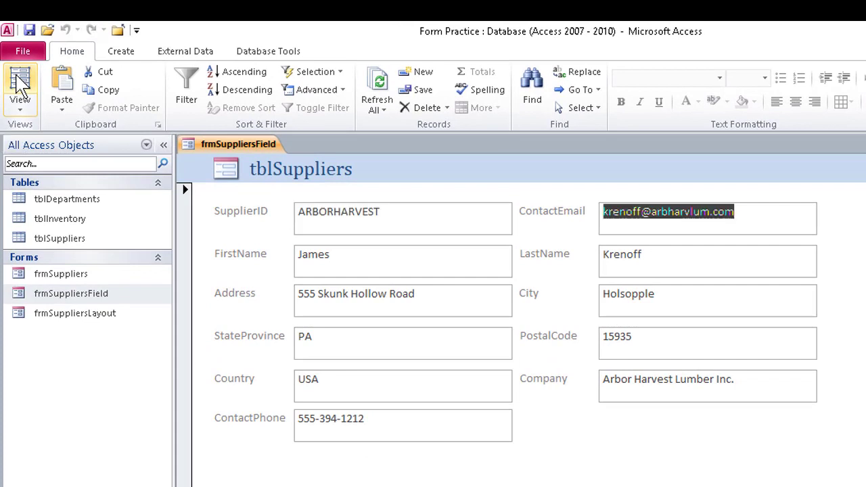
key(Tab)
key(Tab)
key(Tab)
key(Tab)
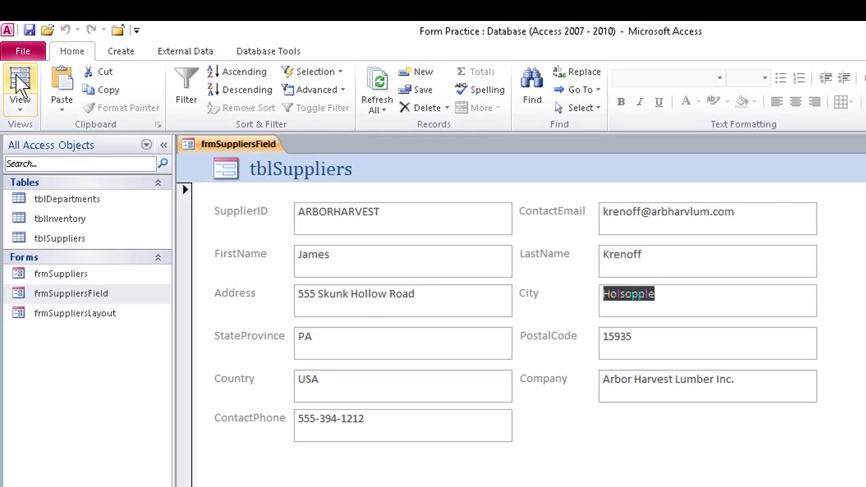
key(Tab)
key(Tab)
key(Tab)
key(Tab)
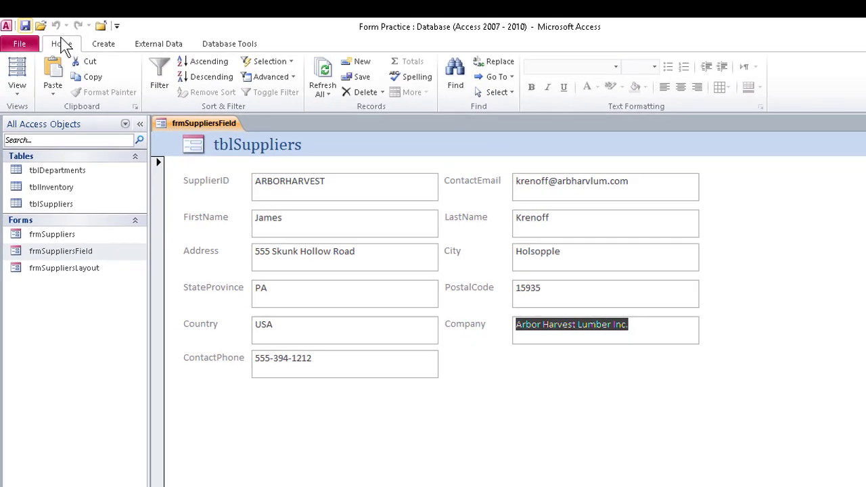
key(ctrl+w)
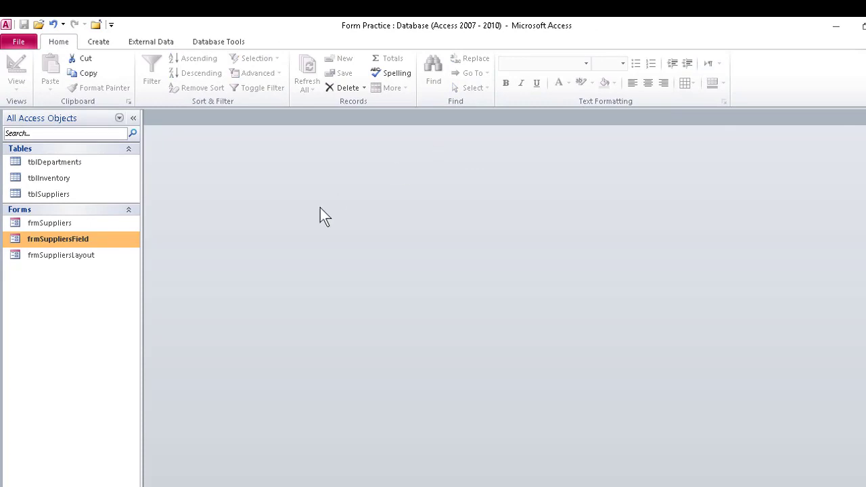
- Open frmSuppliersLayout and move through its fields in tab order from SupplierID to City to check the sequence
double_click(88, 257)
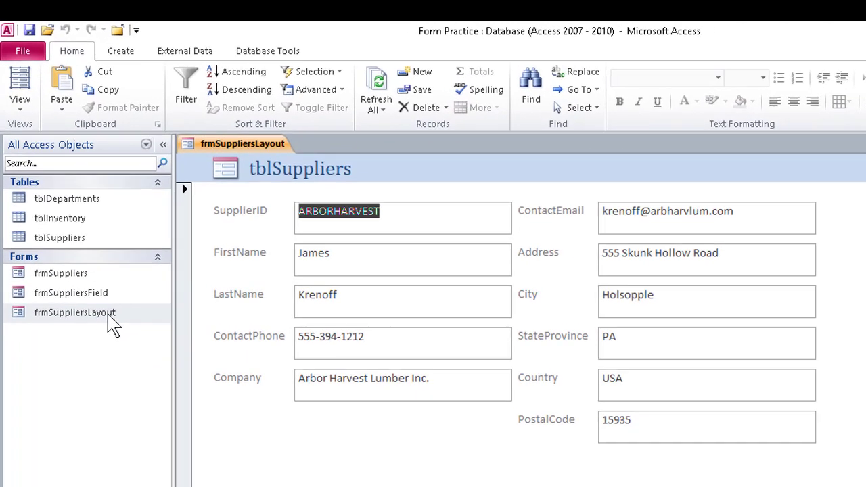
key(Tab)
key(Tab)
key(Tab)
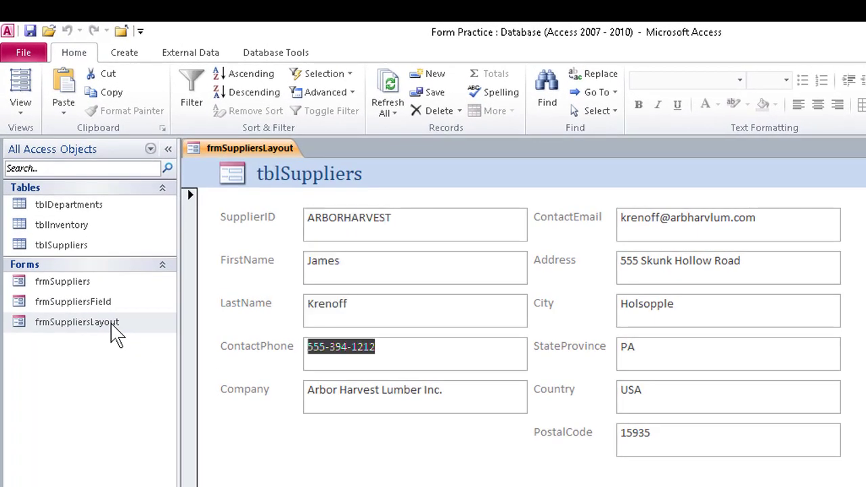
key(Tab)
key(Tab)
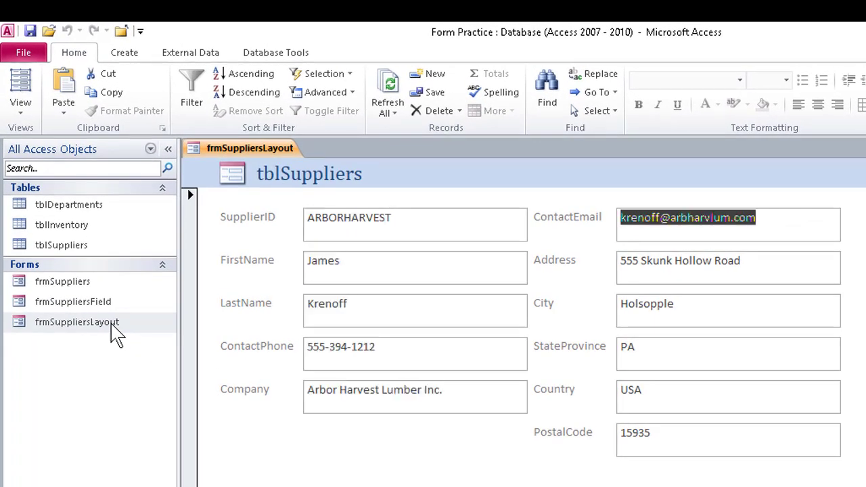
key(Tab)
key(Tab)
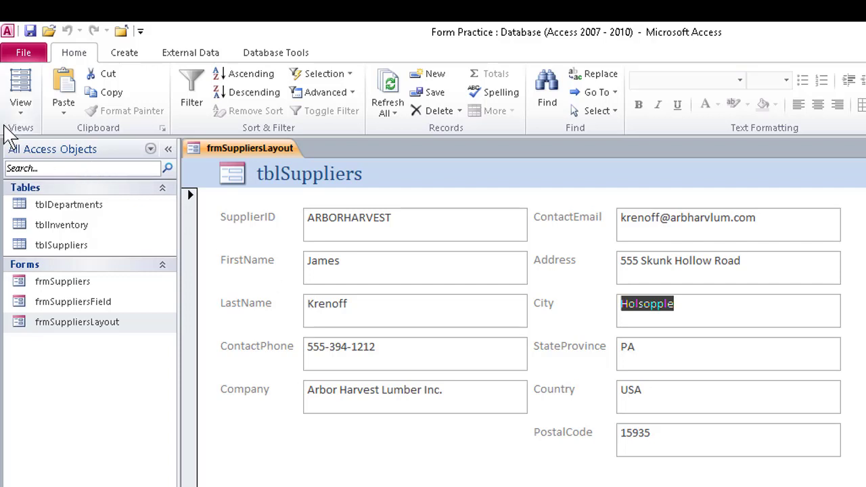
- Switch frmSuppliersLayout to Design View and remove the control layout from all the supplier labels and text boxes in the Detail section
click(25, 113)
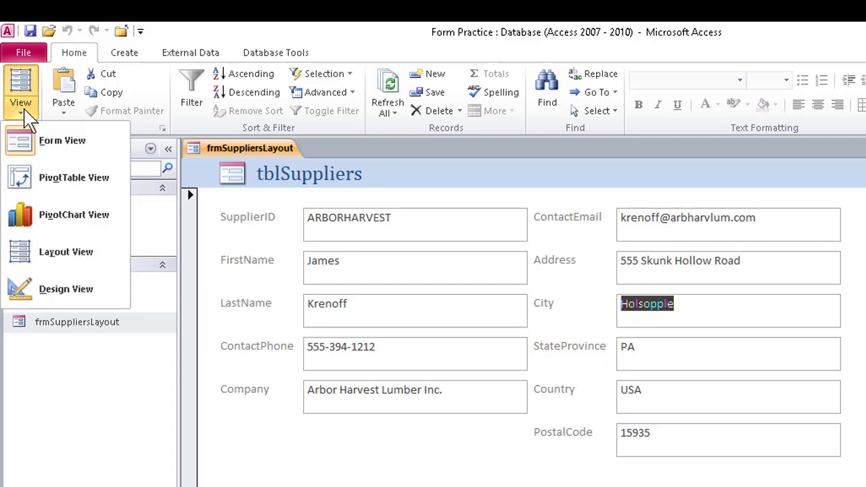
click(65, 295)
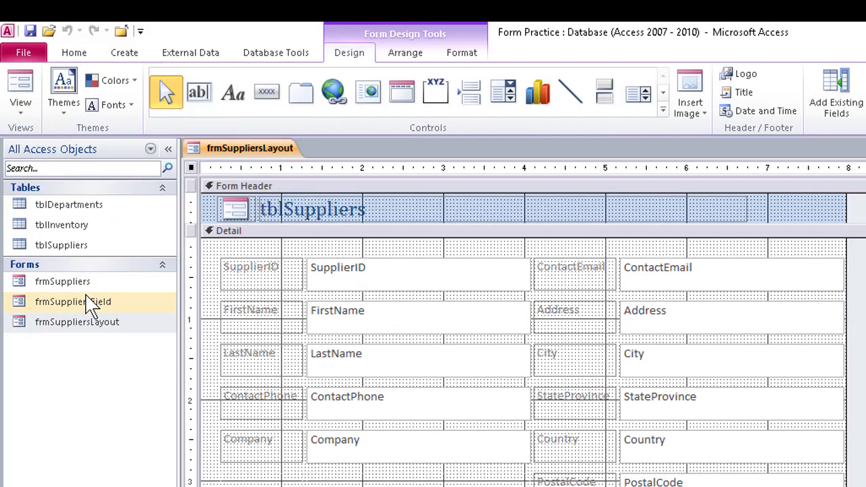
click(365, 274)
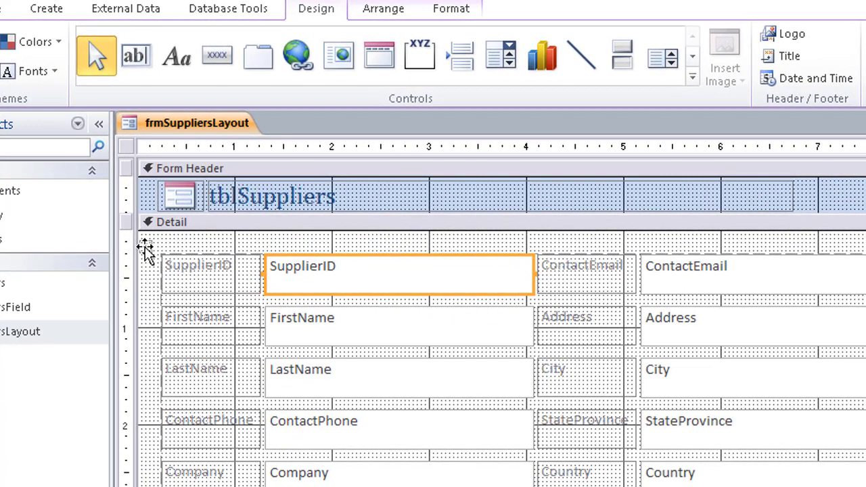
click(145, 247)
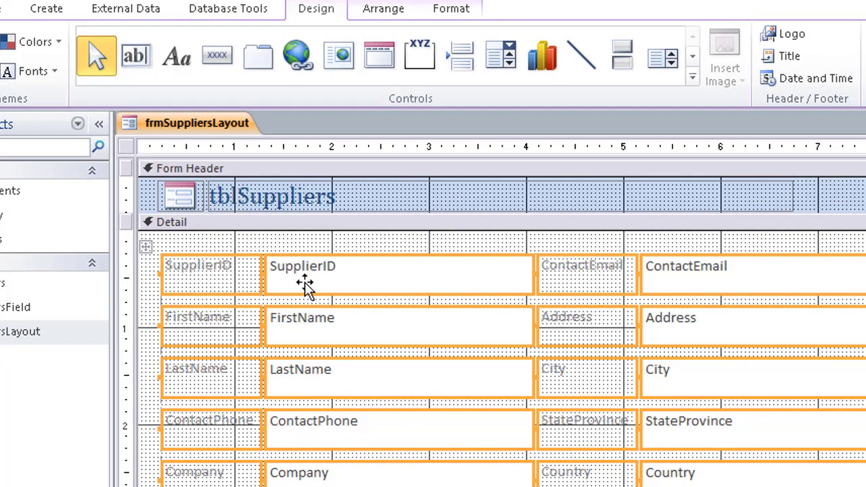
click(384, 13)
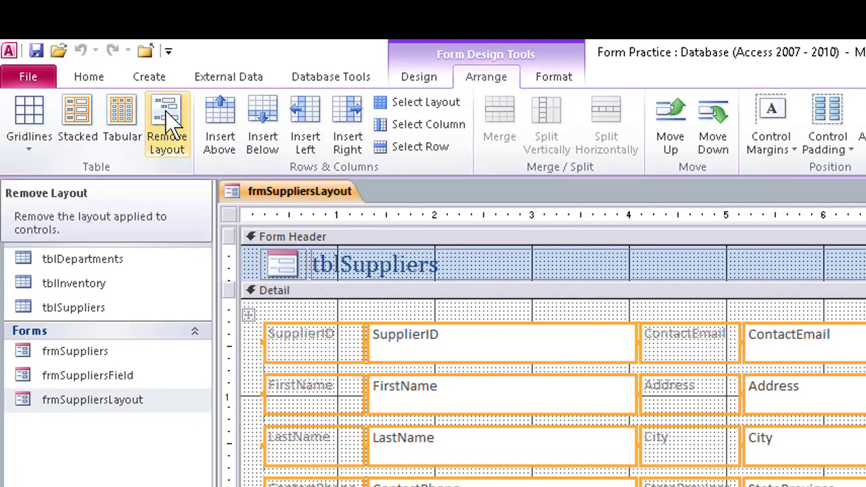
click(168, 122)
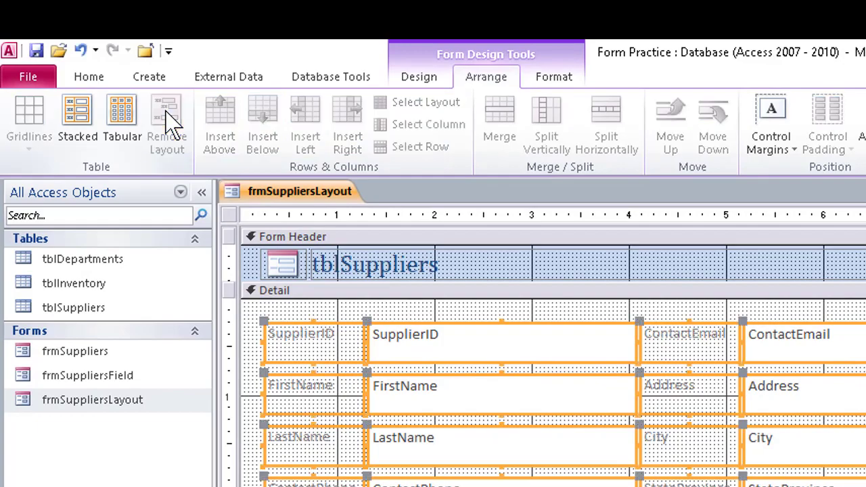